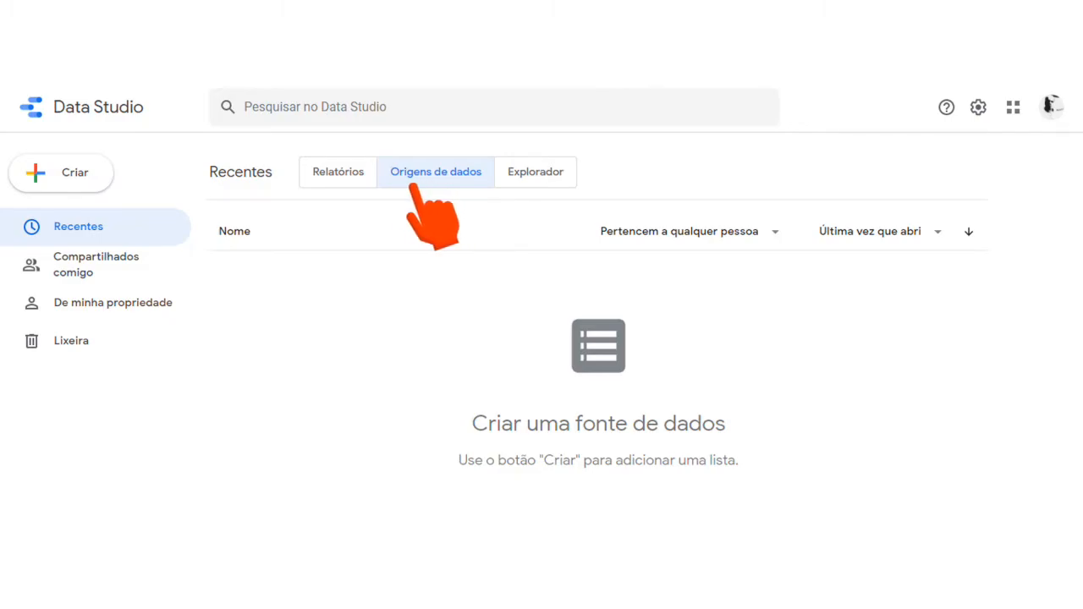
Step: Start a new data source with the Planilhas Google connector and authorize its access to the spreadsheets
left_click(94, 181)
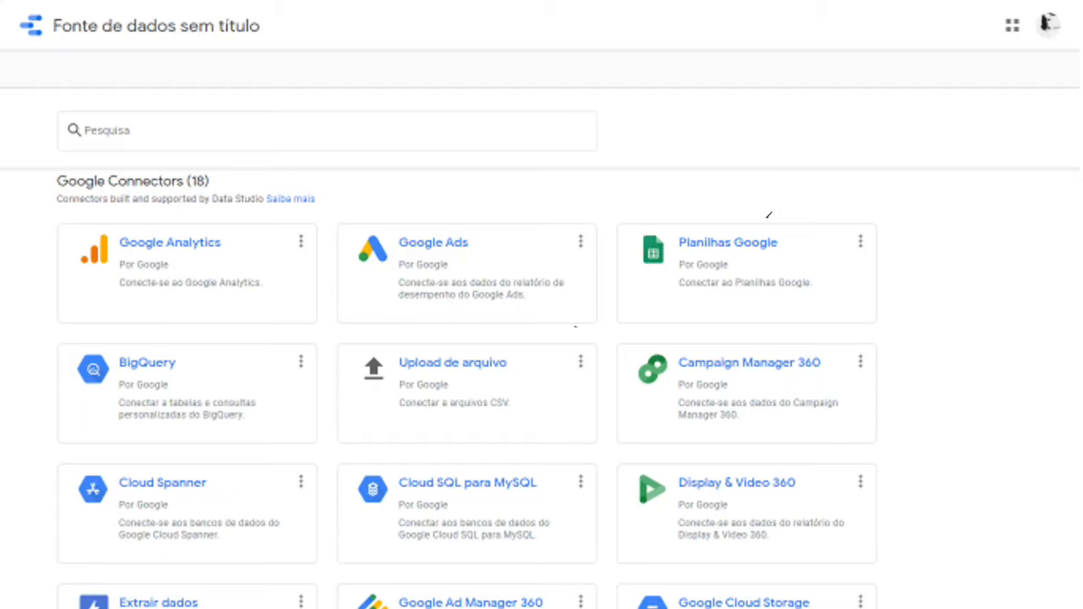
scroll(768, 215, "down", 7)
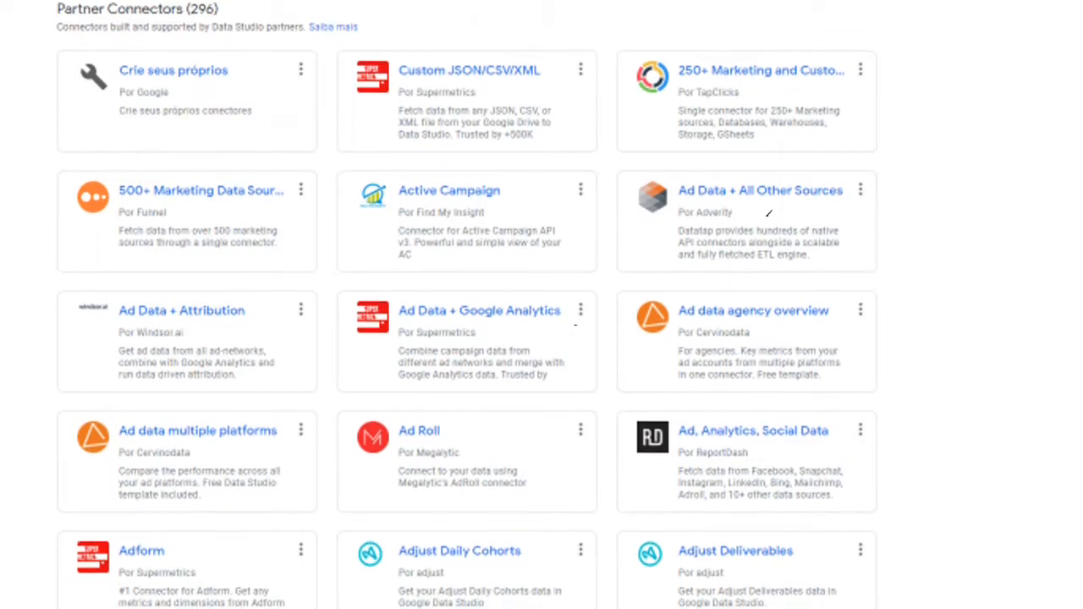
scroll(768, 215, "down", 7)
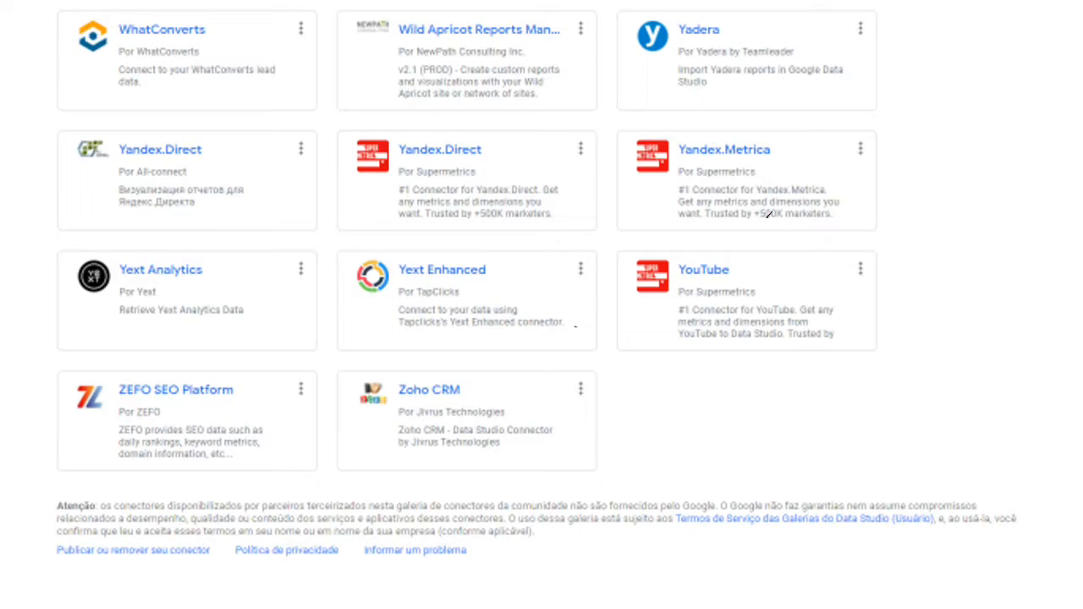
scroll(768, 215, "up", 7)
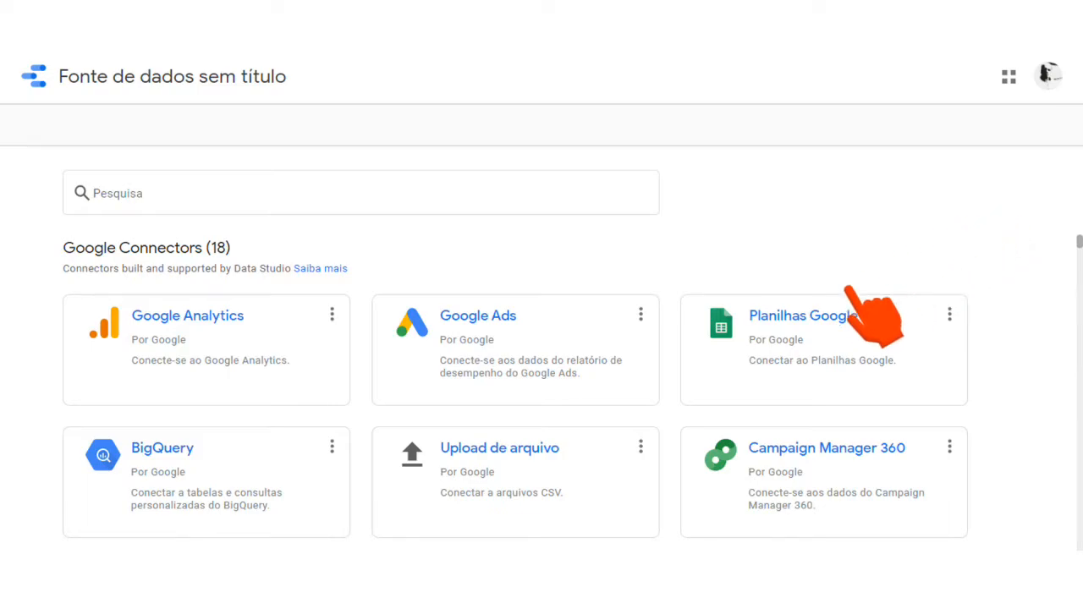
left_click(789, 324)
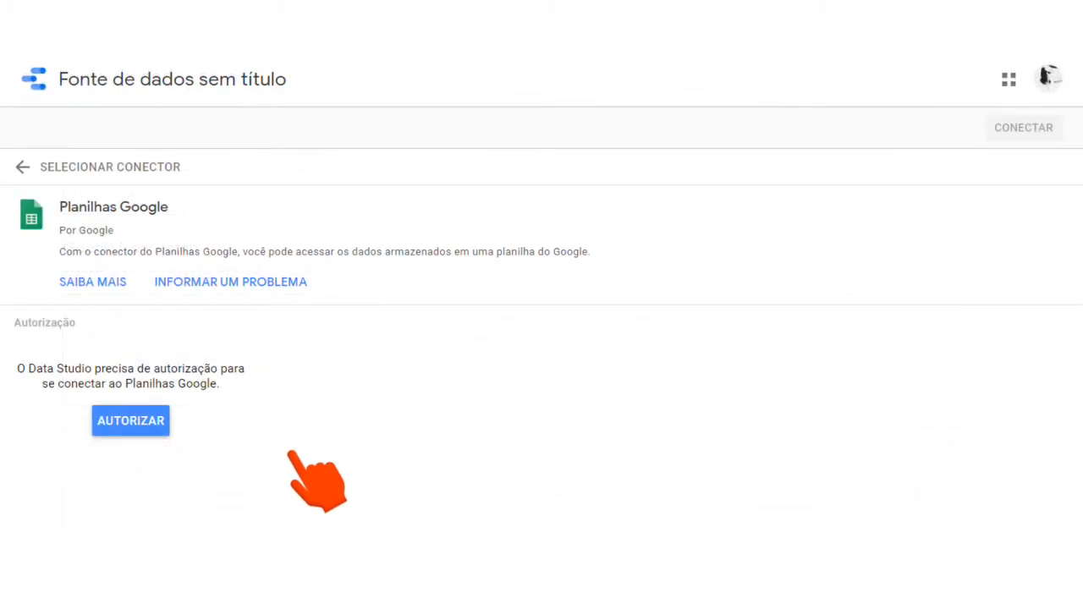
left_click(127, 430)
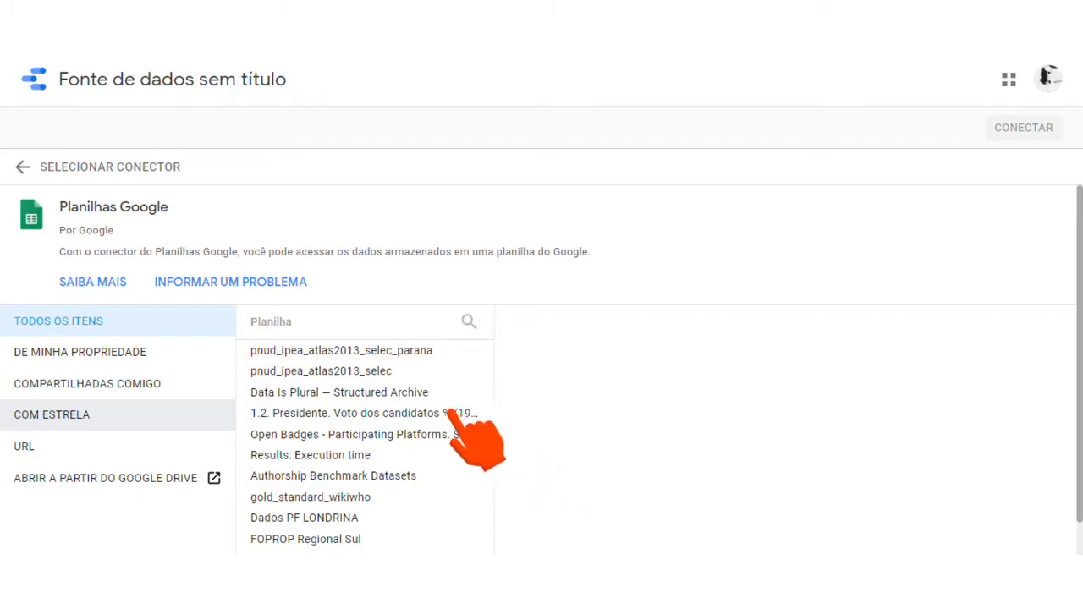
Step: Connect the PR MUN 91-00-10 page of the pnud_ipea_atlas2013_selec_parana spreadsheet and add it to a new report
left_click(350, 352)
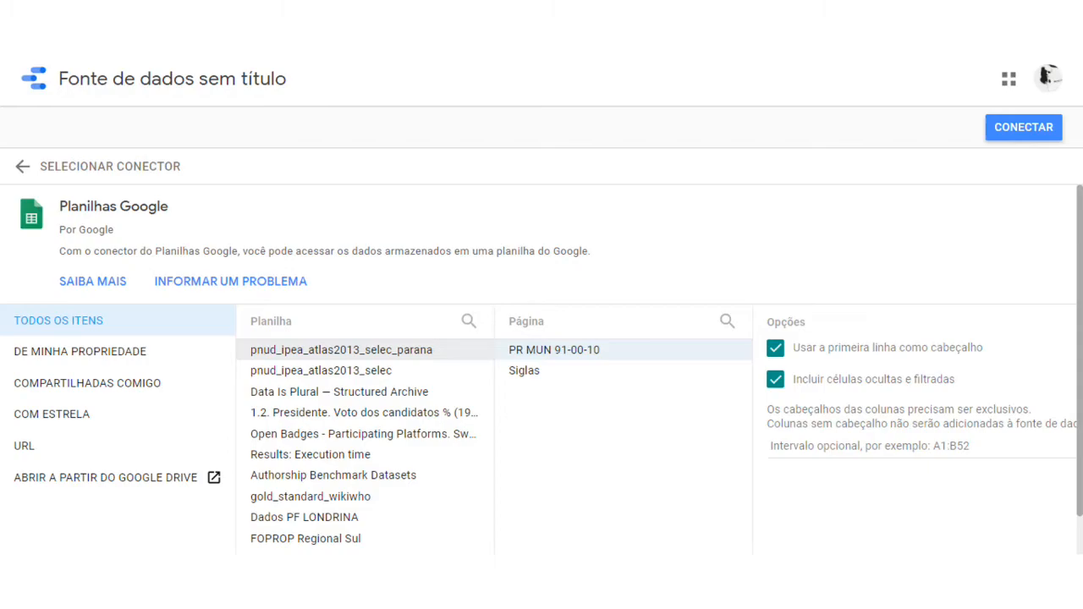
left_click(550, 351)
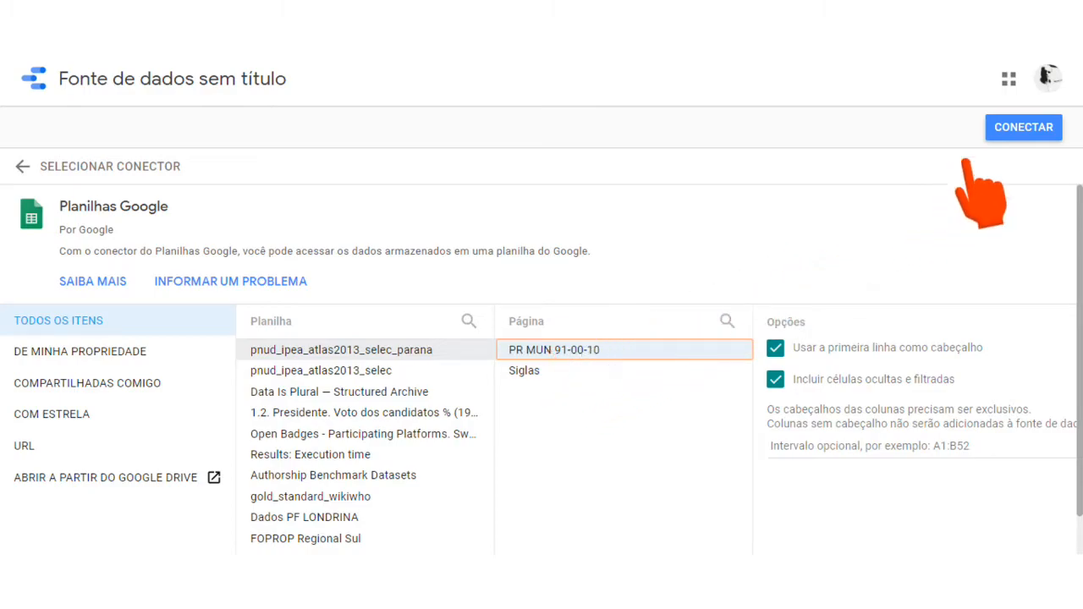
left_click(1012, 136)
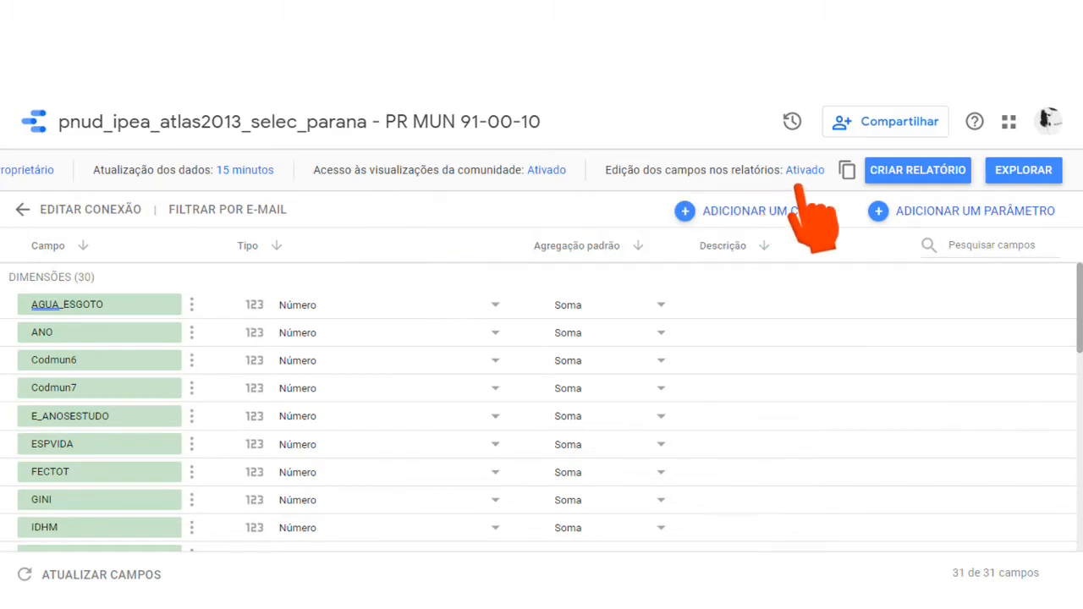
left_click(903, 174)
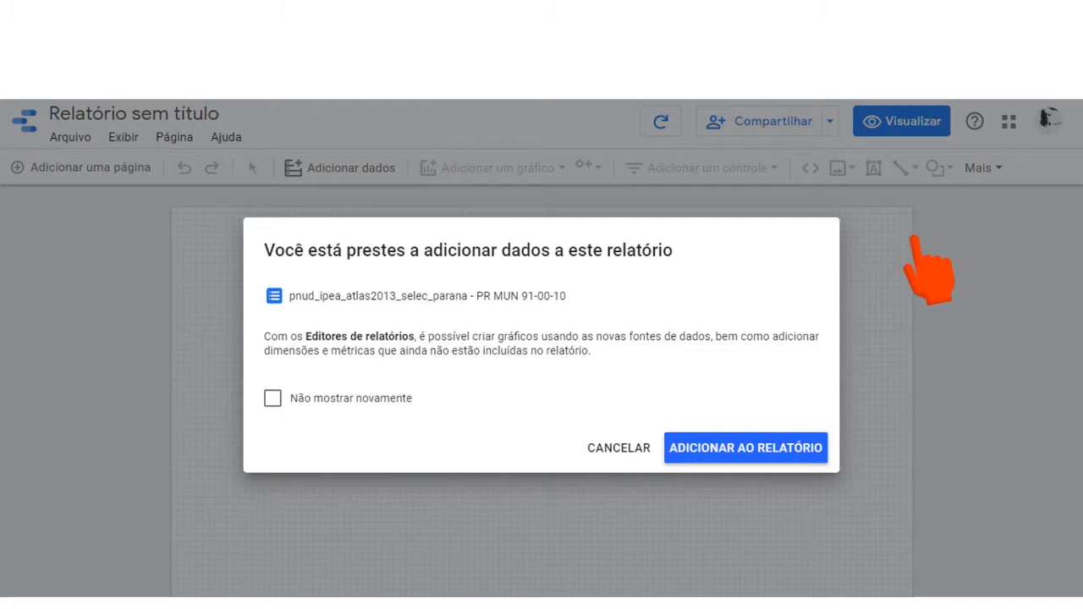
left_click(751, 457)
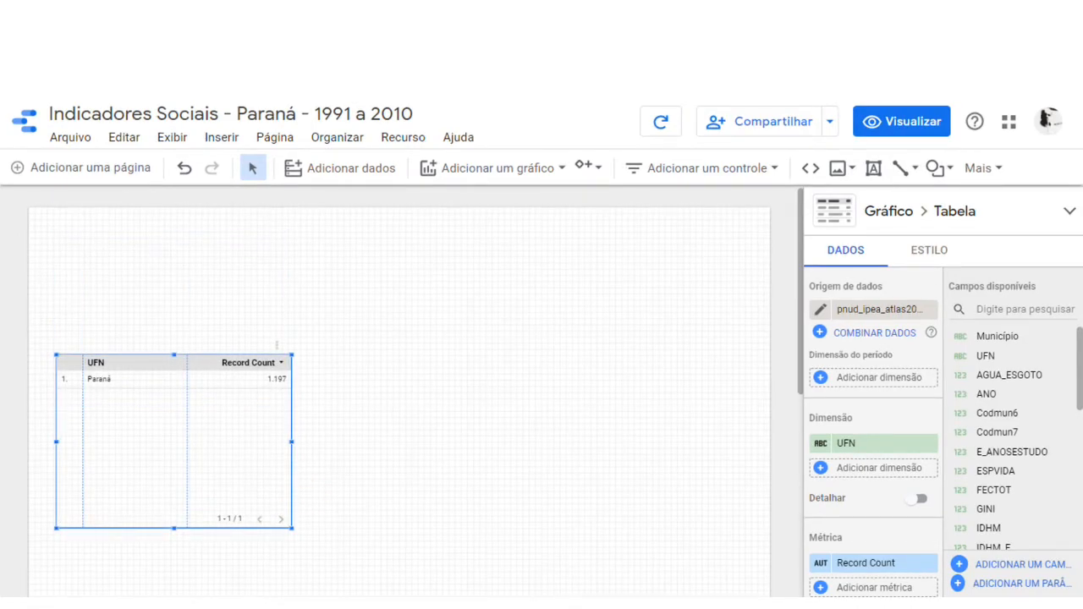
Step: Insert a text box above the table naming the university, the Infosoc programme, its coordinators and the IDHM evolution in Paraná municipalities, 1991, 2000, 2010
left_click(874, 167)
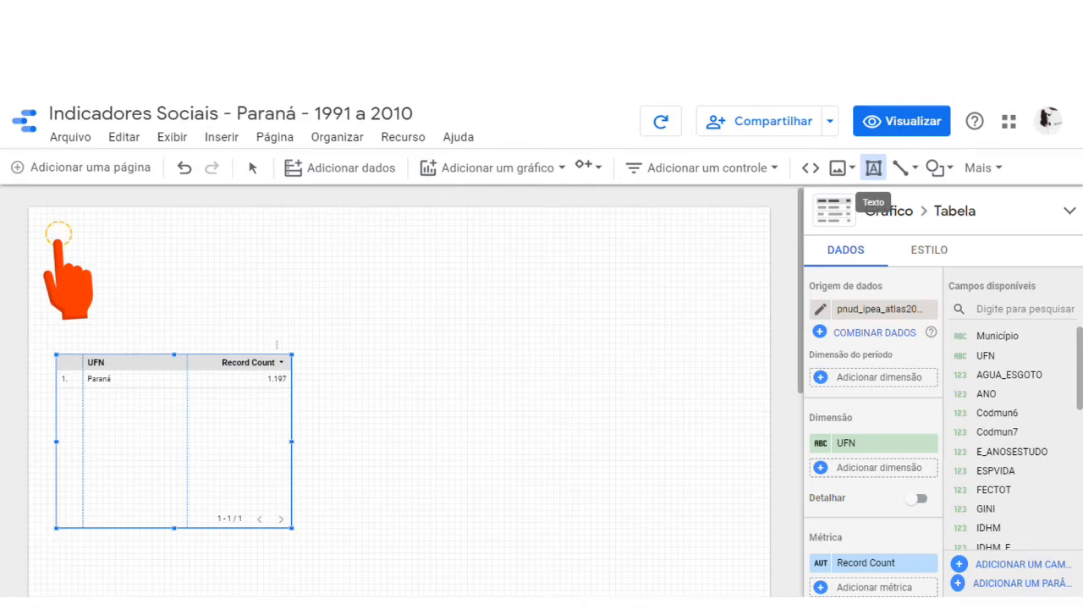
left_click_drag(56, 232, 292, 251)
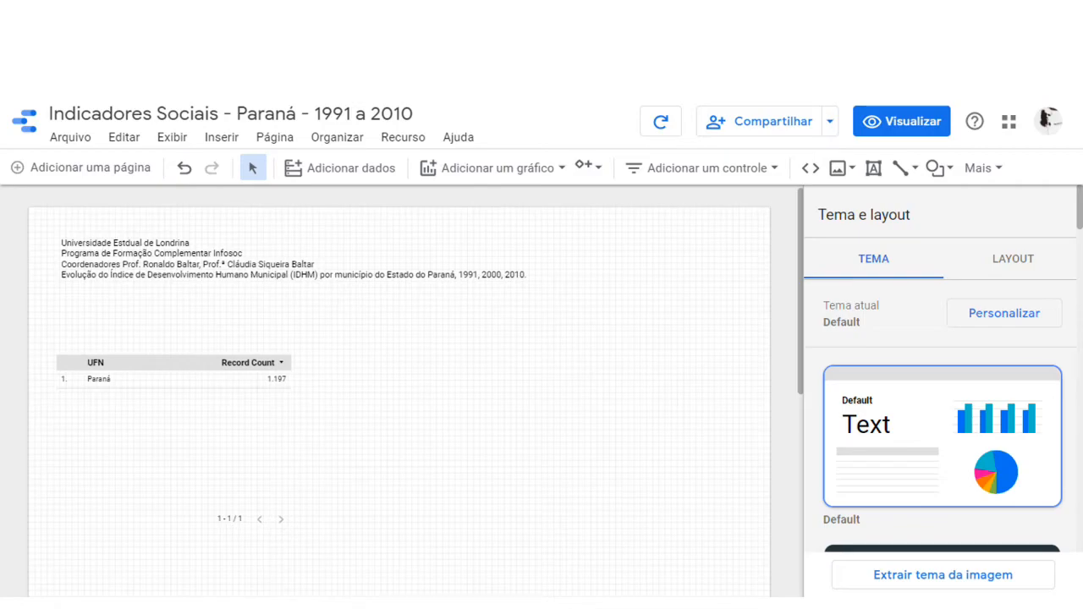
left_click(254, 262)
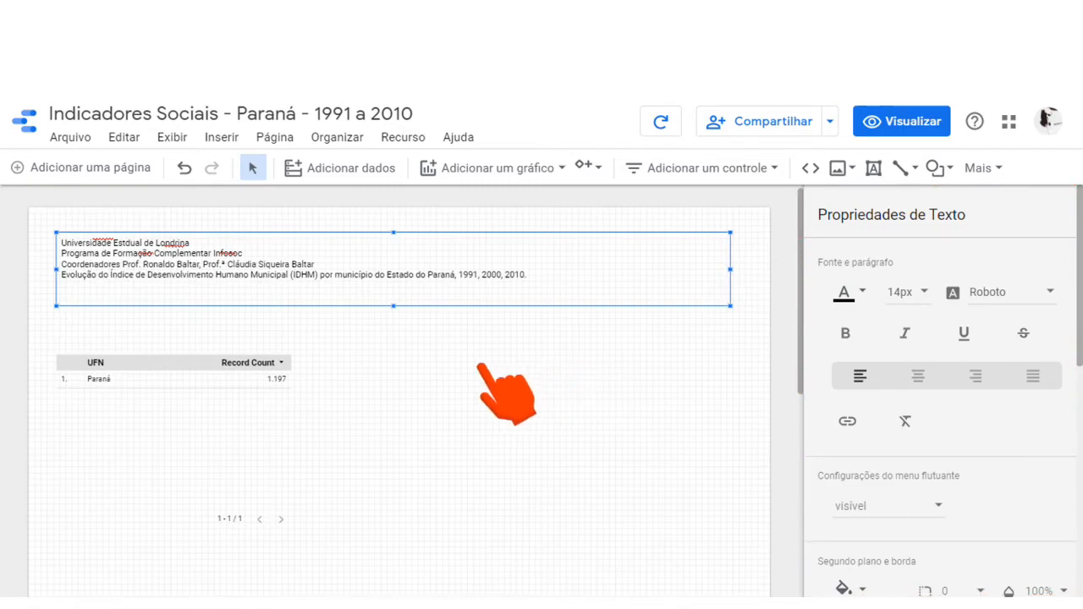
Step: Replace the table's UFN dimension with Município
left_click(170, 365)
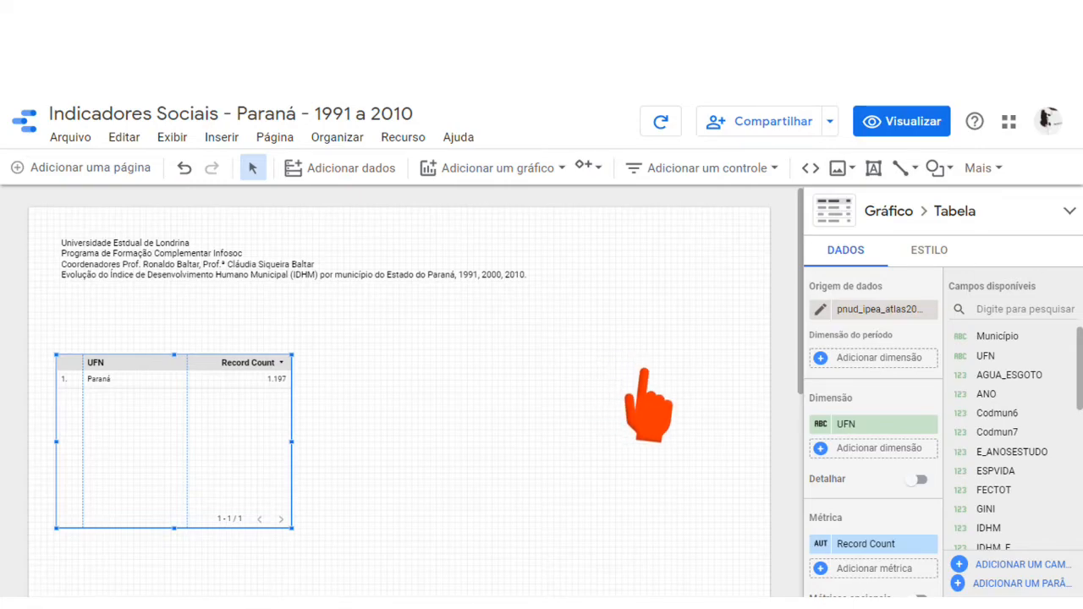
left_click(858, 447)
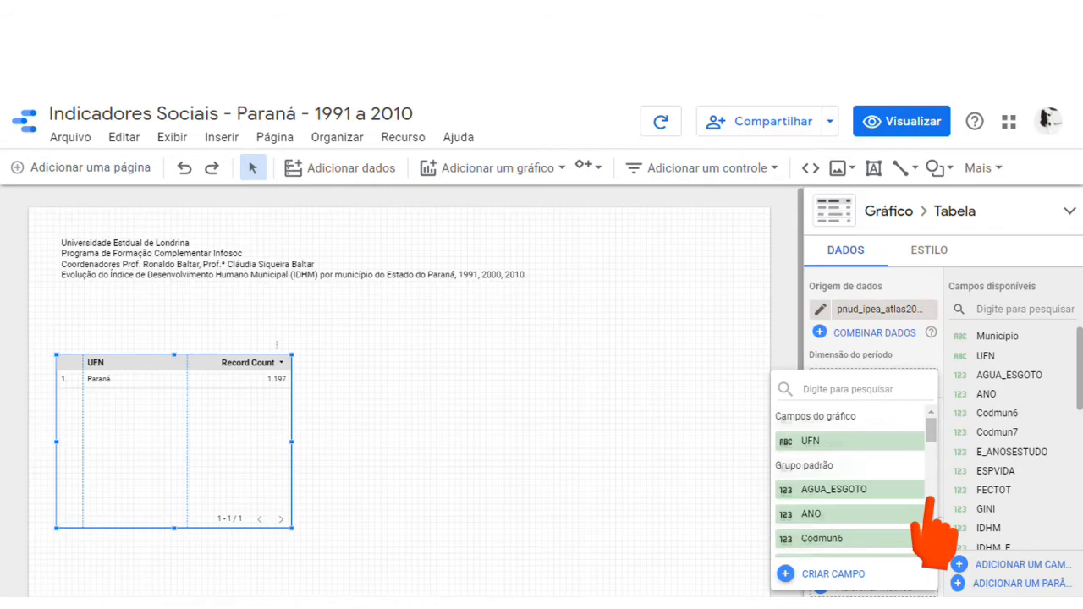
scroll(931, 525, "down", 5)
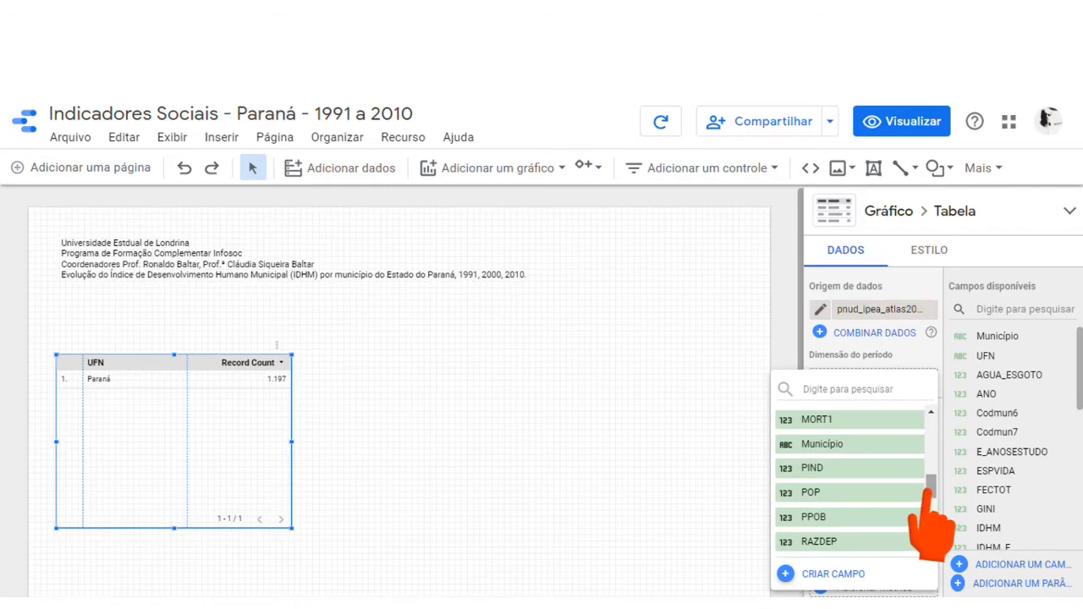
left_click(815, 447)
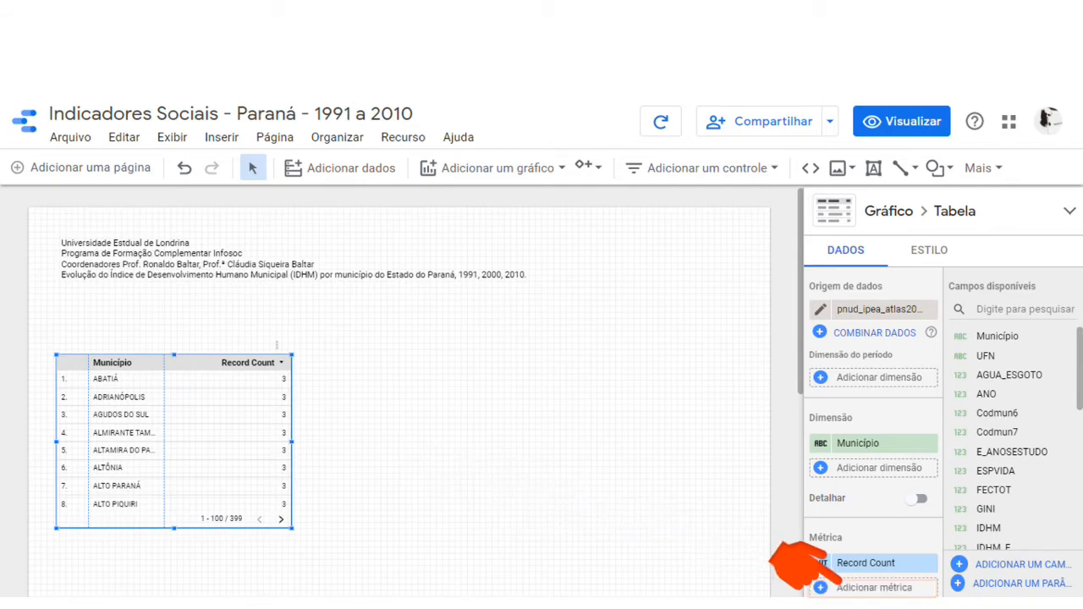
Step: Add IDHM as a metric of the table and remove the Record Count metric
left_click(874, 588)
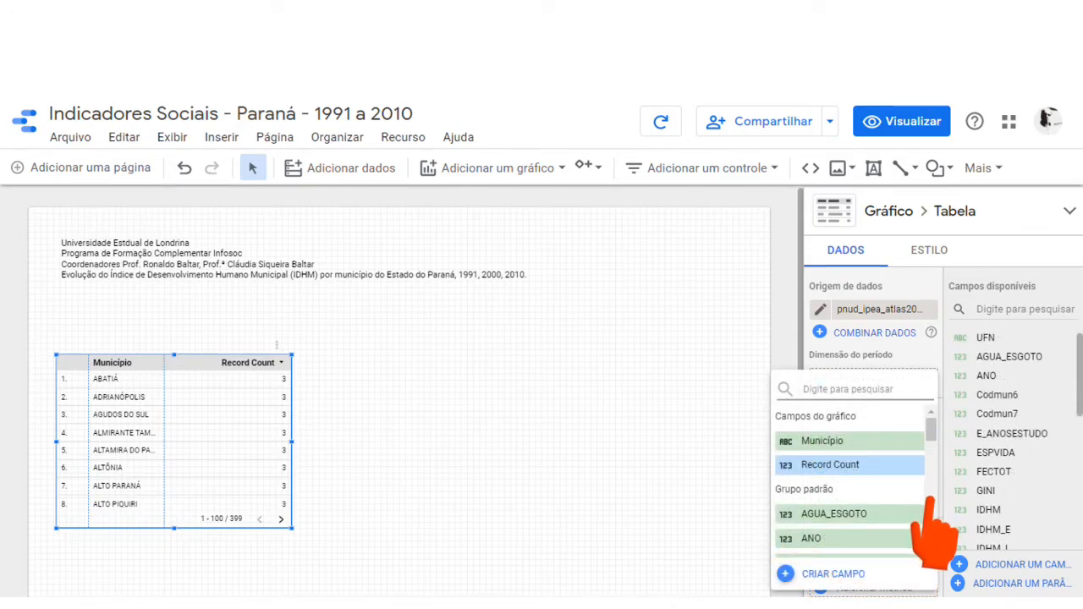
scroll(851, 482, "down", 5)
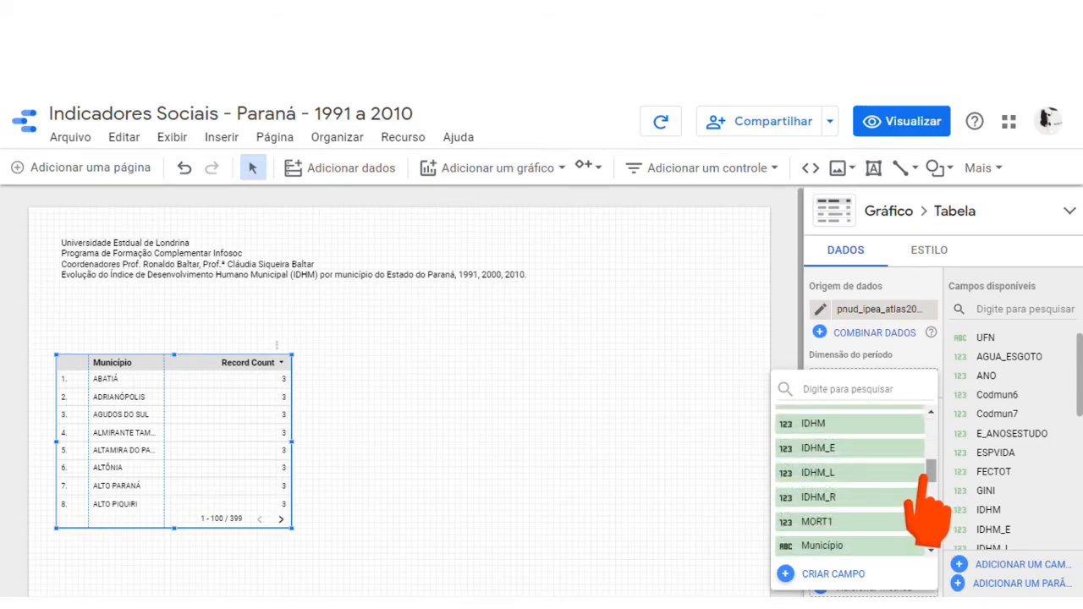
left_click(812, 425)
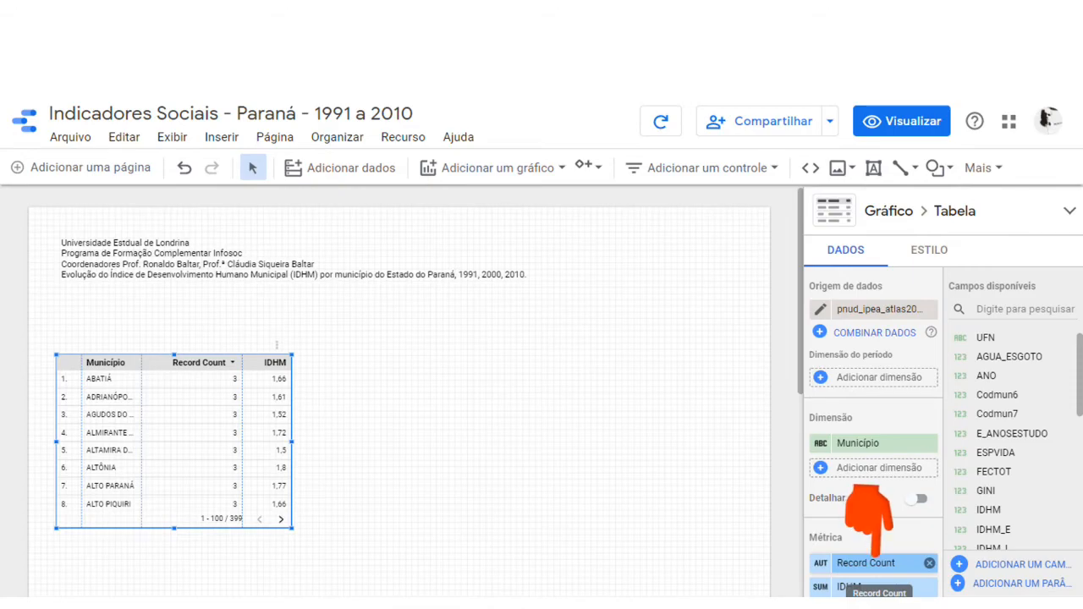
left_click(929, 563)
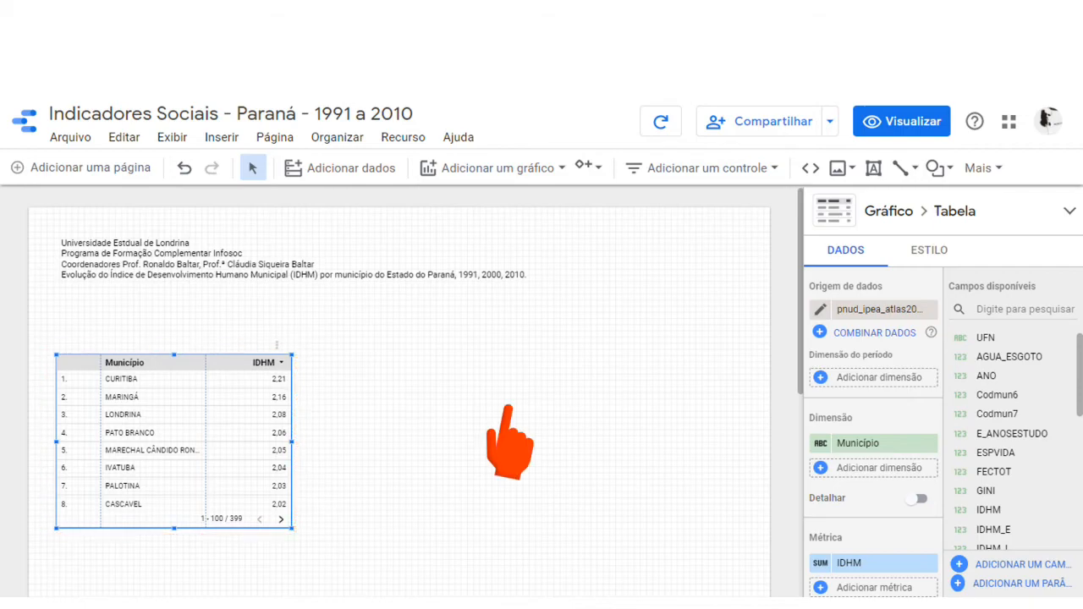
Step: Add a drop-down list control just above the table and set its control field to ANO
left_click(659, 168)
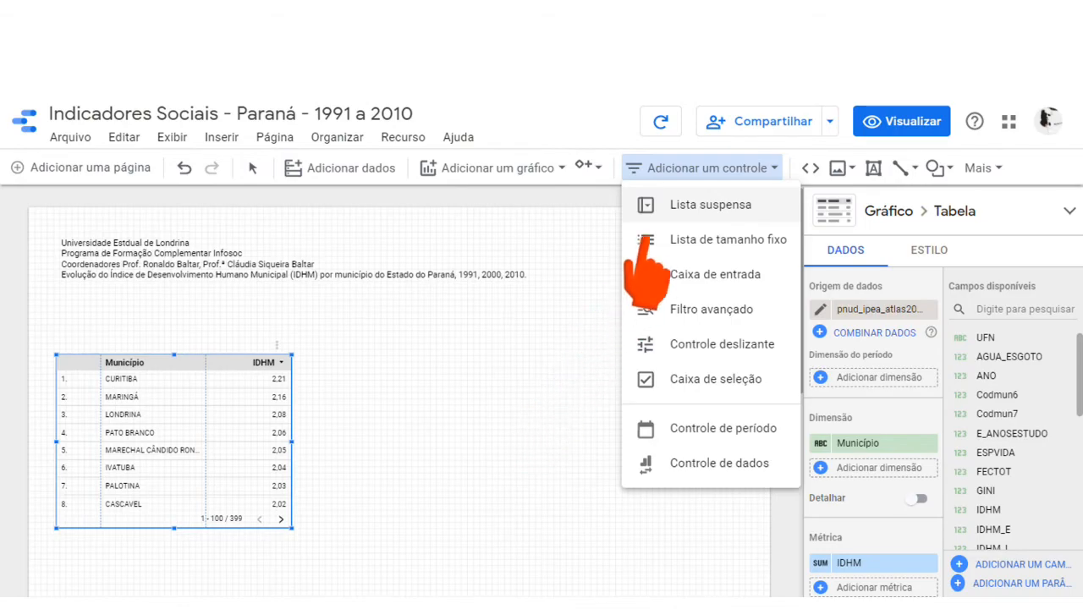
left_click(658, 217)
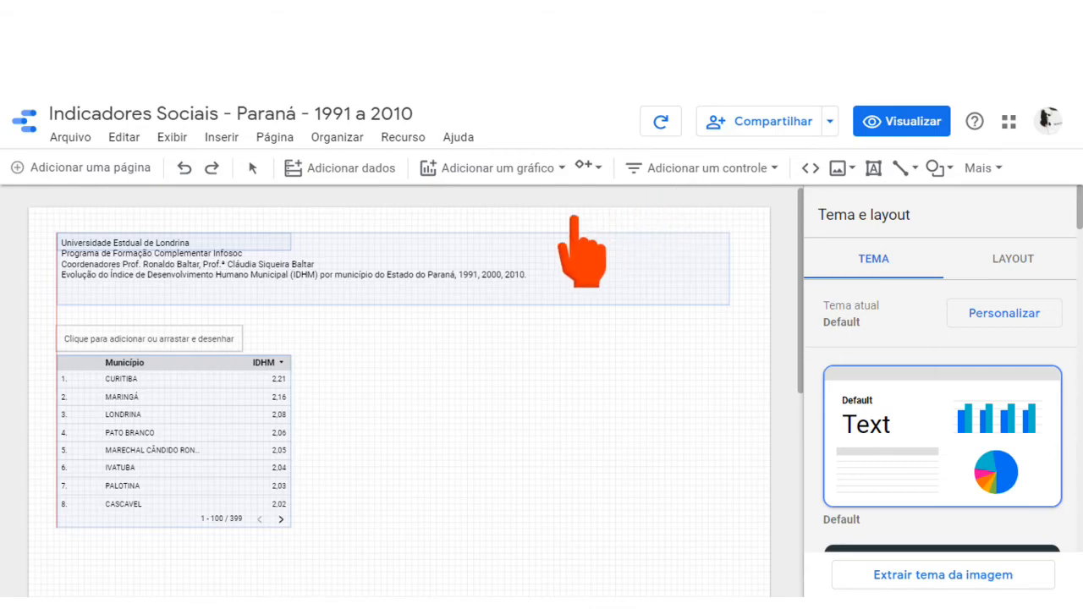
left_click(63, 343)
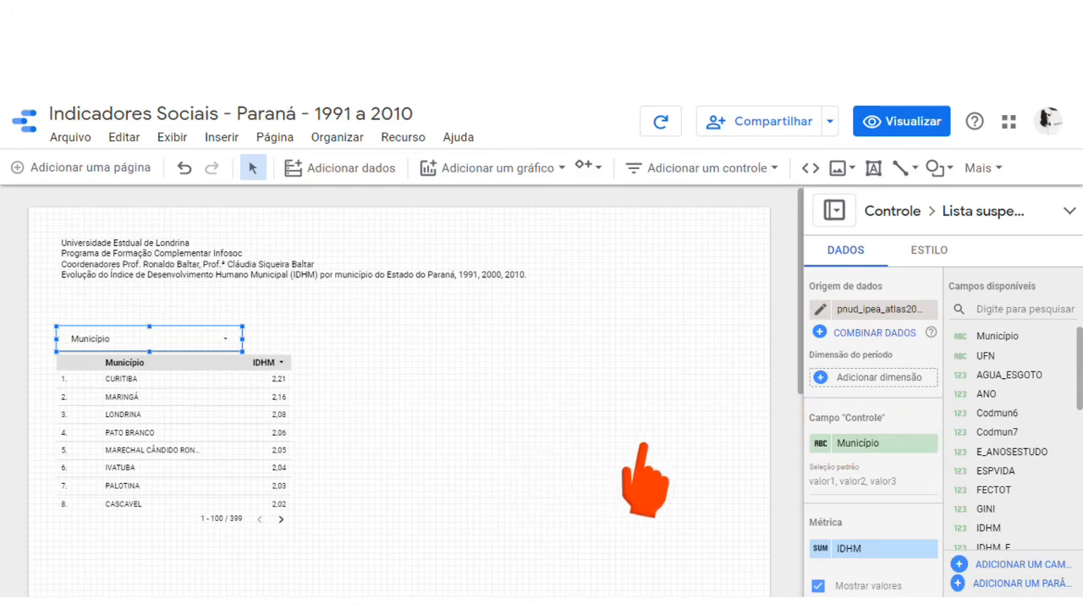
left_click(842, 444)
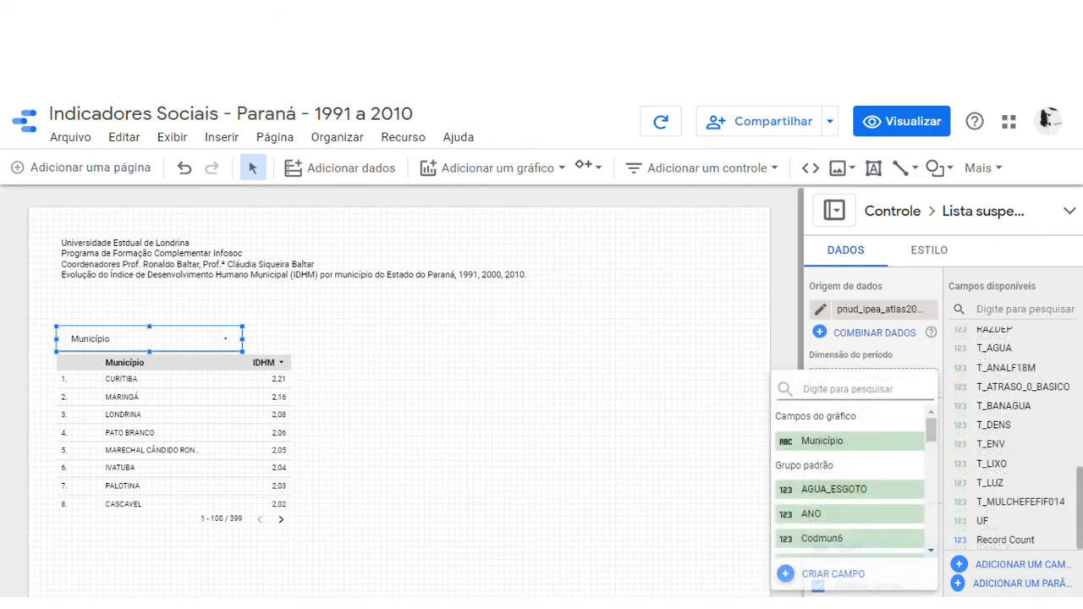
left_click(795, 515)
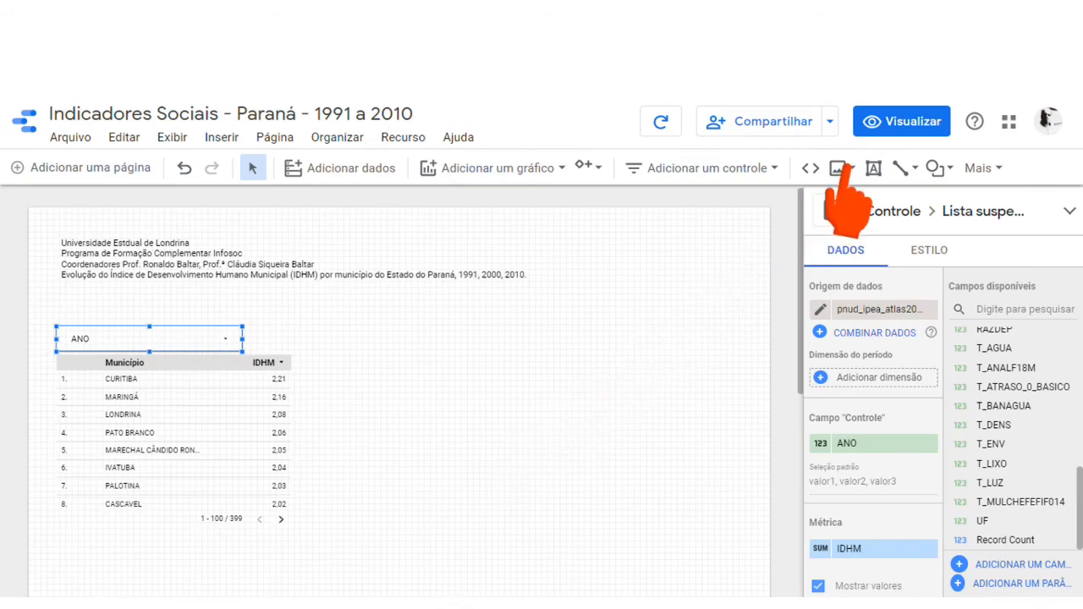
Step: Open the report in view mode and filter the table to only the year 2010 with the ANO control
left_click(885, 121)
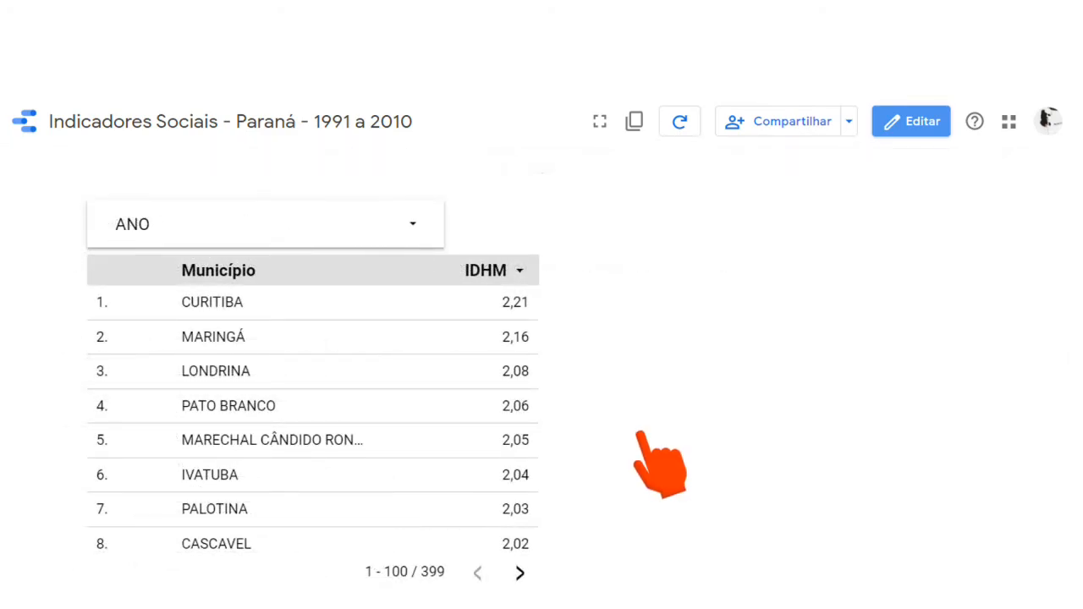
left_click(415, 228)
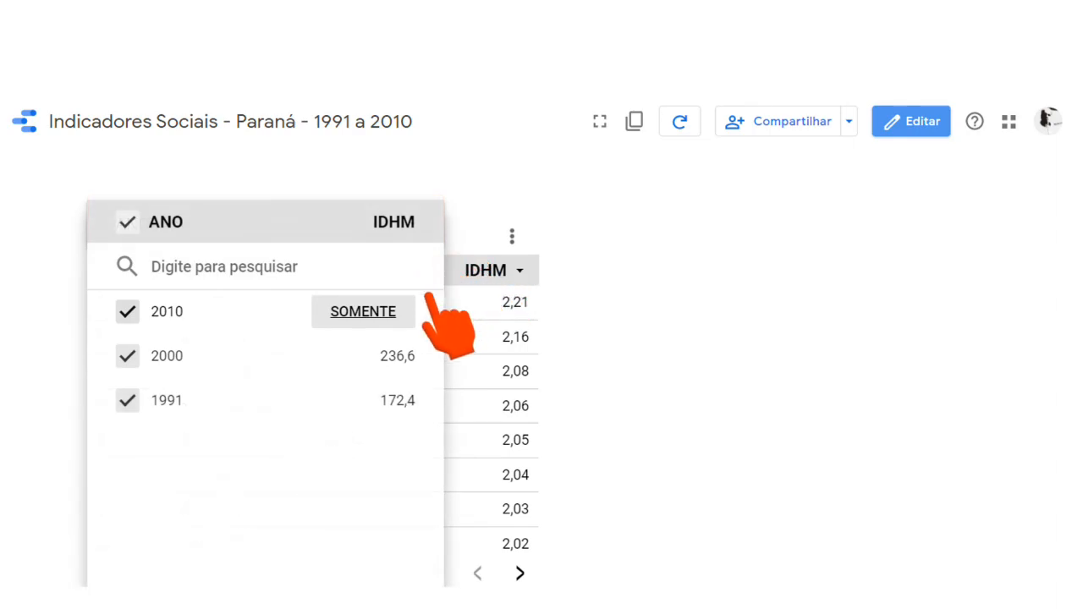
left_click(364, 311)
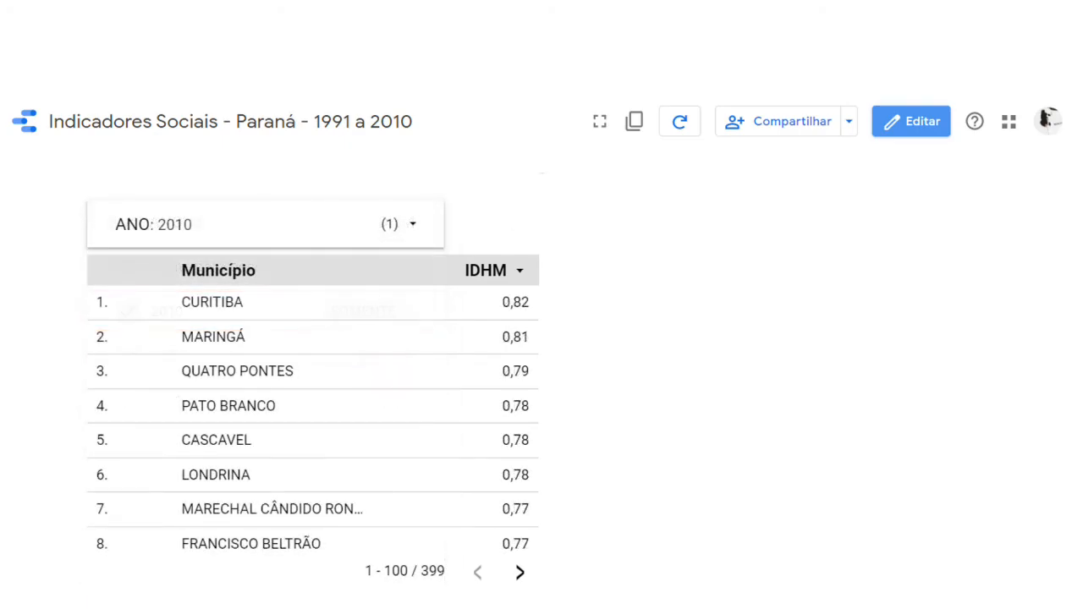